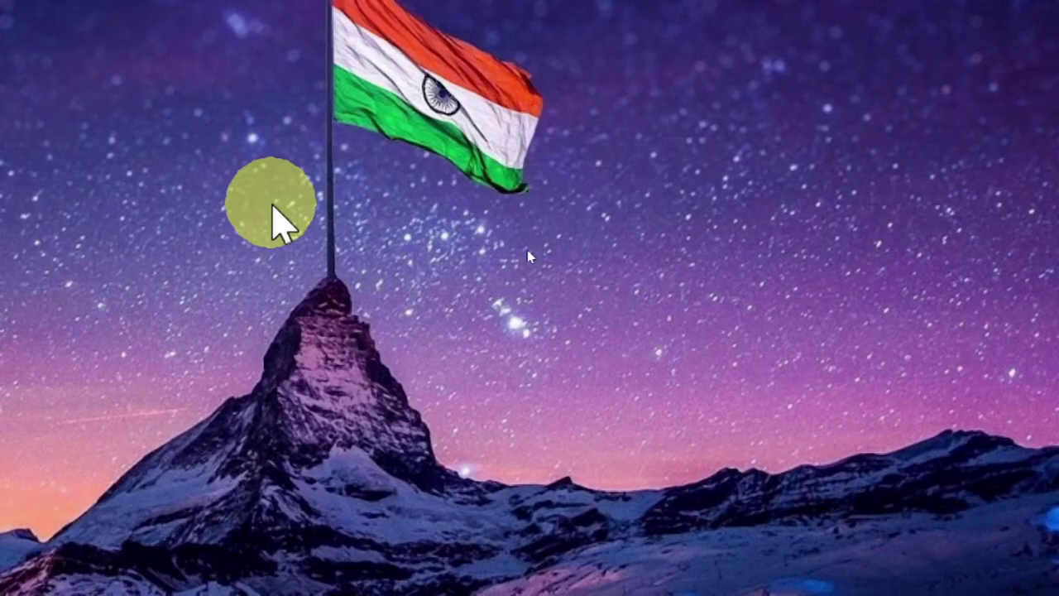
Switch the desktop icons to large size, and return them to medium size
right_click(528, 251)
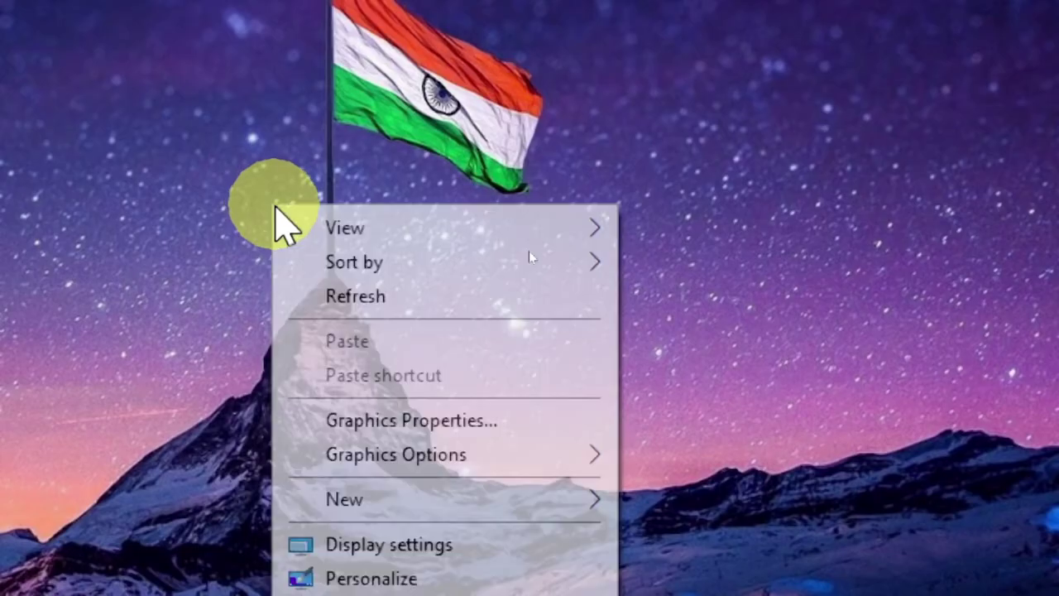
mouse_move(569, 269)
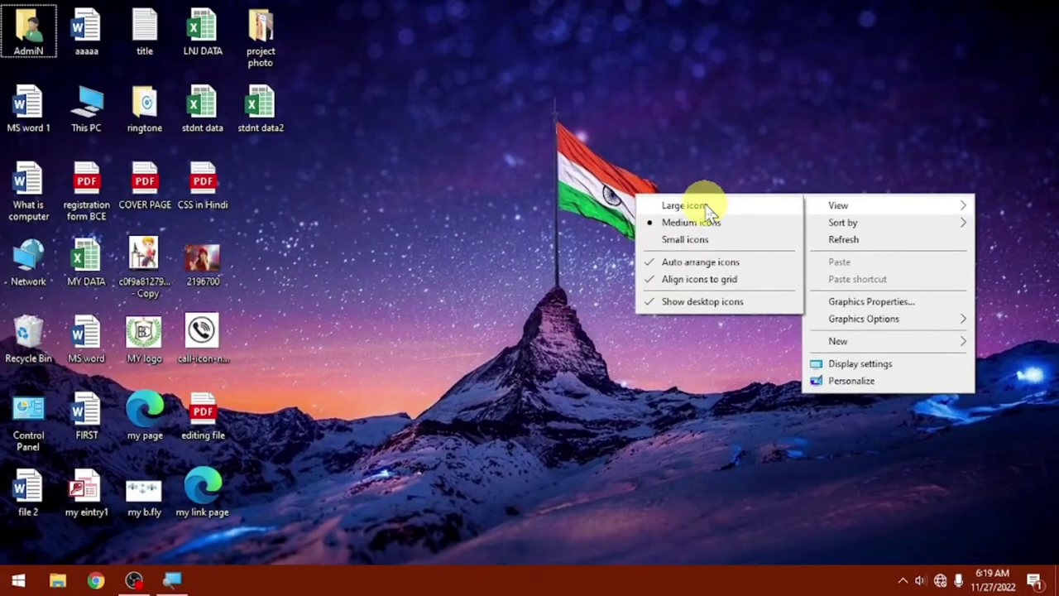
left_click(706, 207)
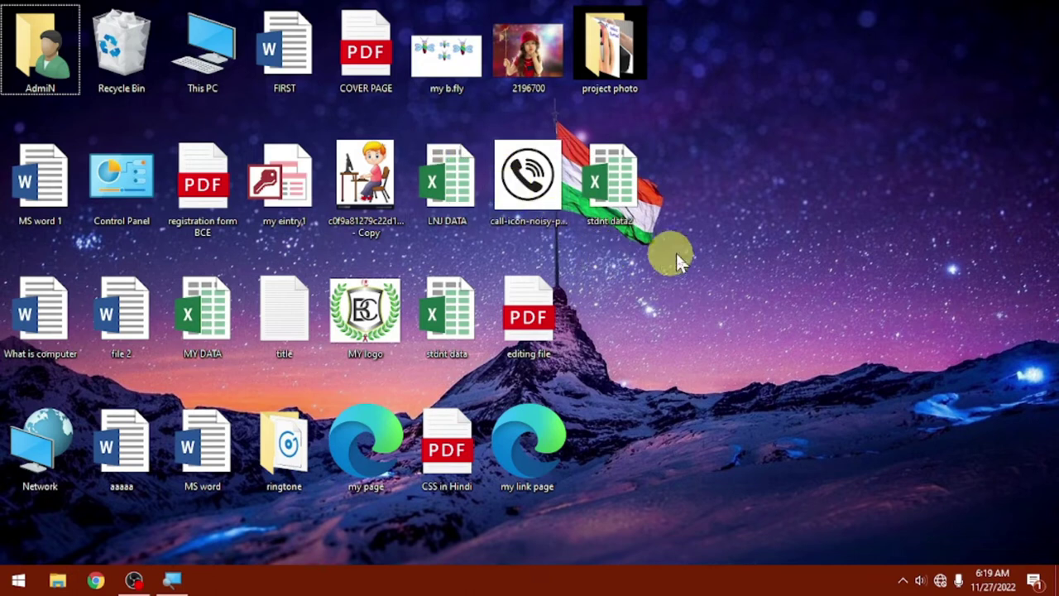
right_click(712, 161)
mouse_move(747, 173)
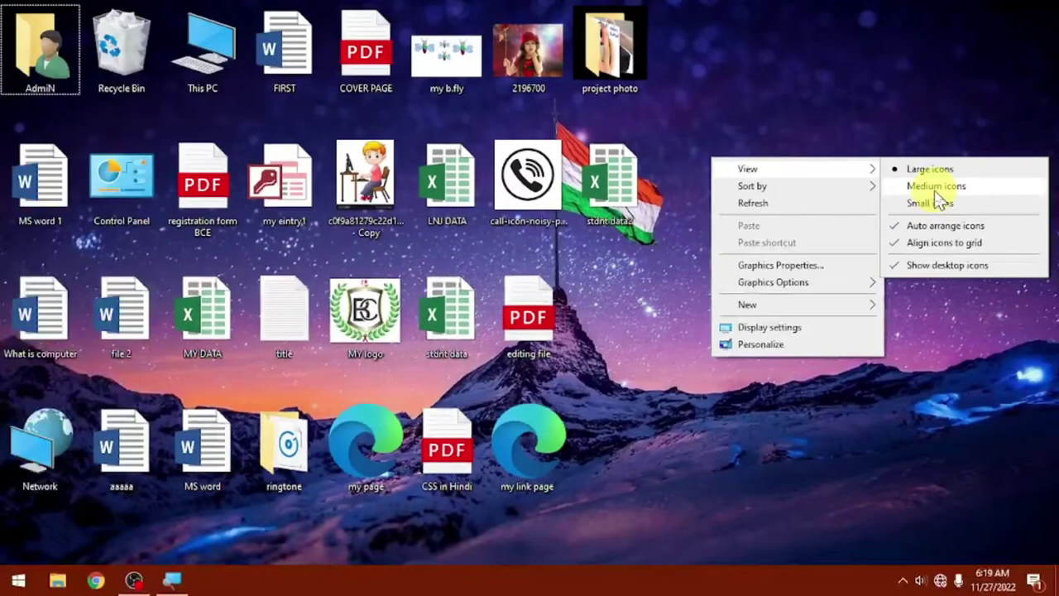
left_click(966, 186)
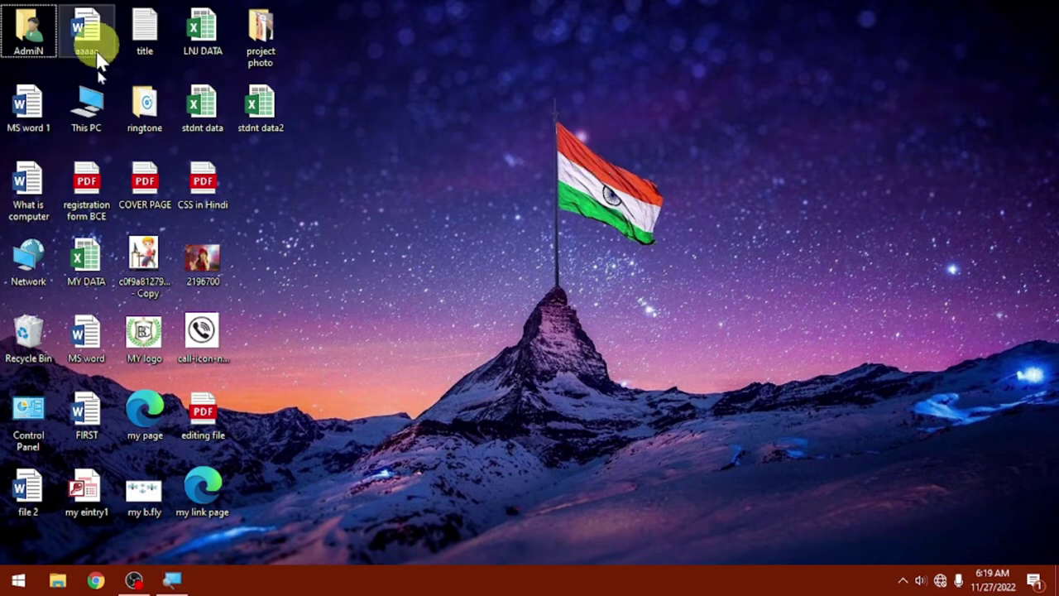
Switch the desktop icons to small size, and restore them to medium size
right_click(471, 126)
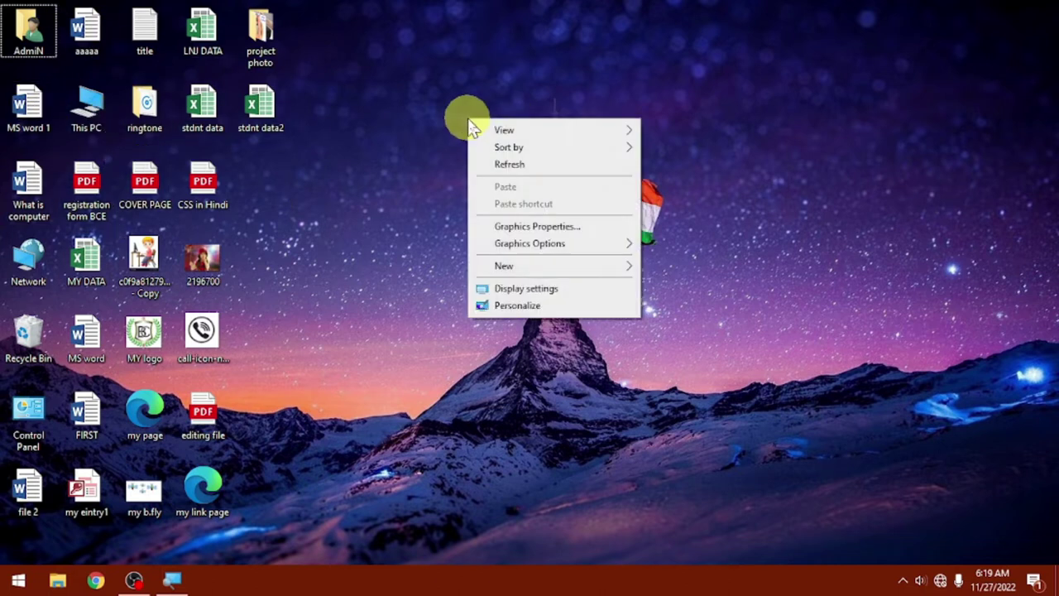
mouse_move(511, 128)
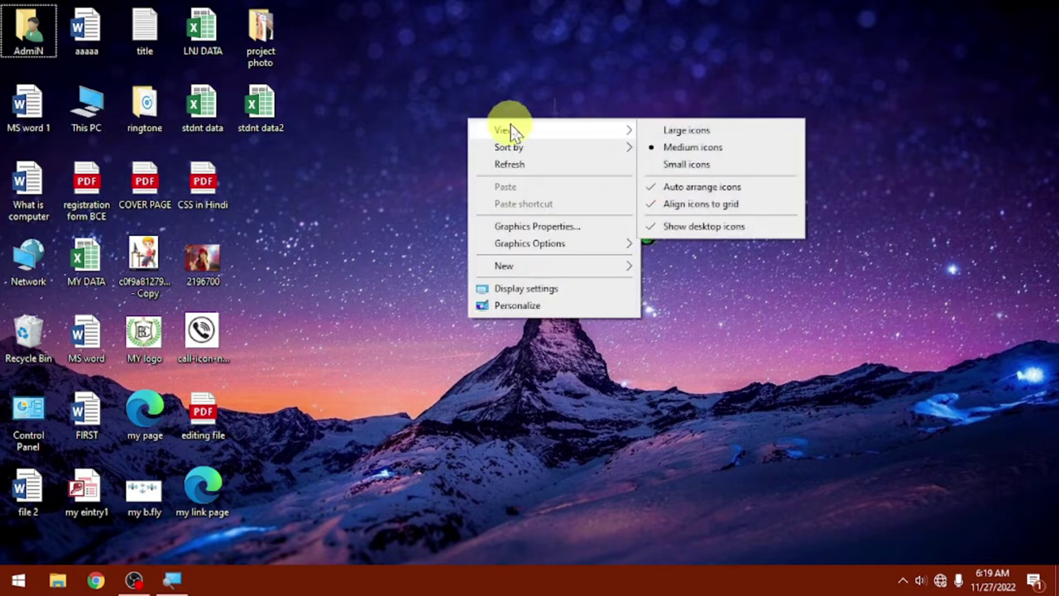
left_click(674, 166)
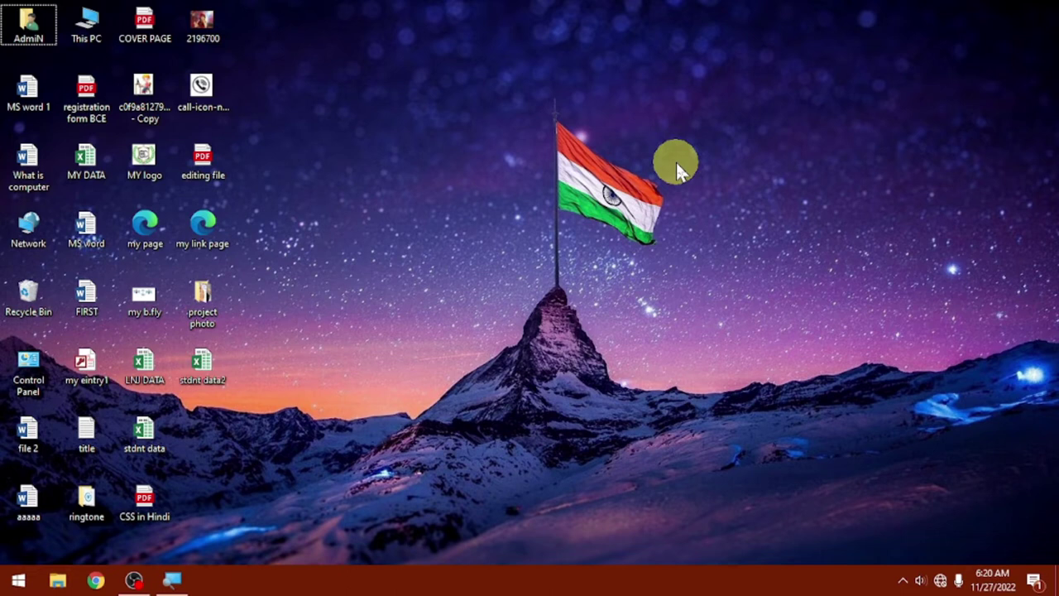
right_click(405, 157)
mouse_move(456, 160)
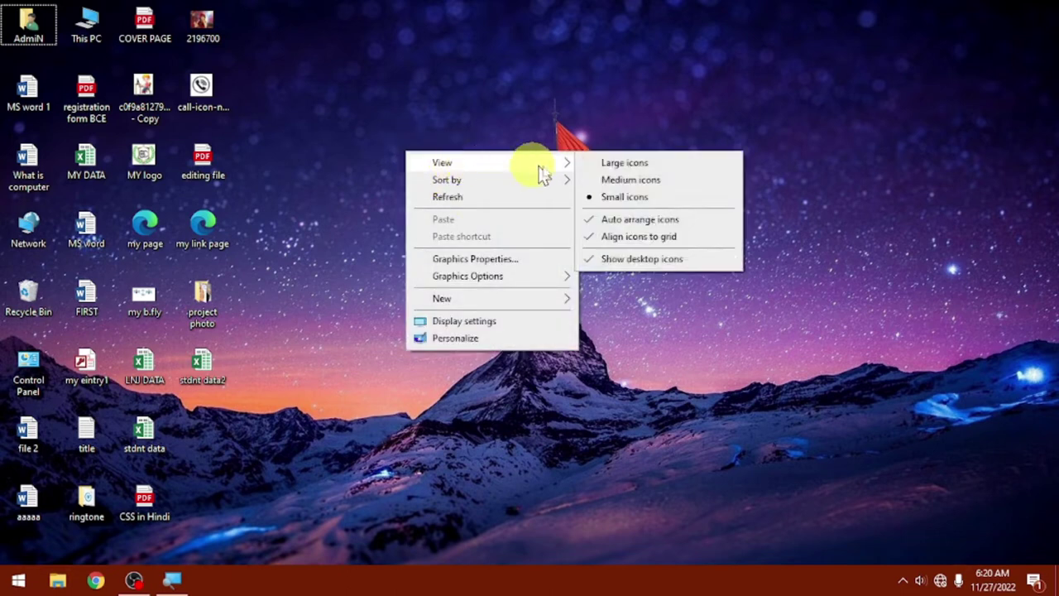
left_click(606, 181)
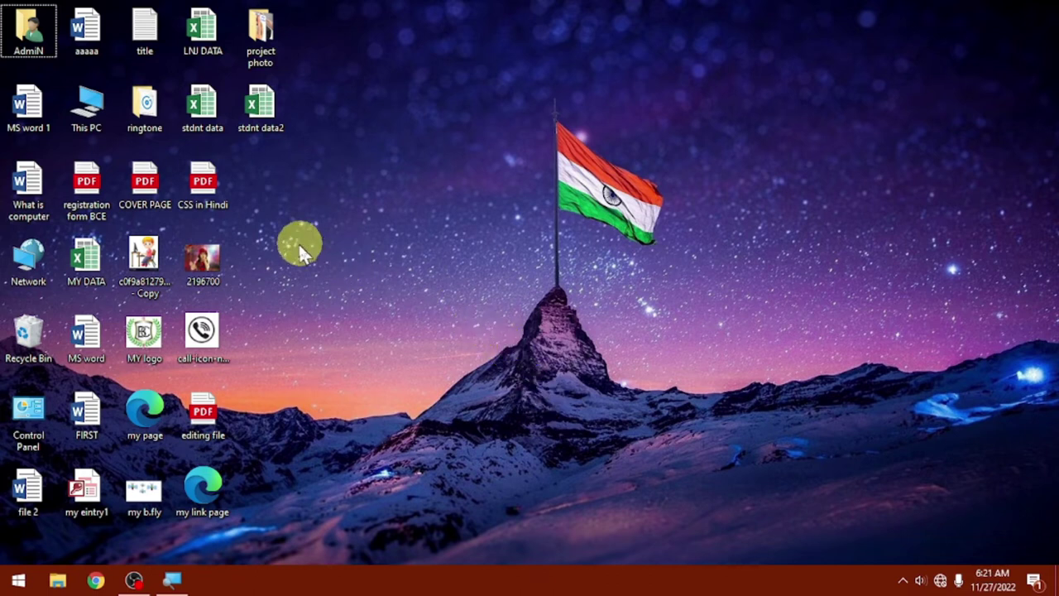
Try to move the 2196700 picture to the empty desktop area, and turn off automatic arrangement of the desktop icons
left_click_drag(218, 274, 739, 282)
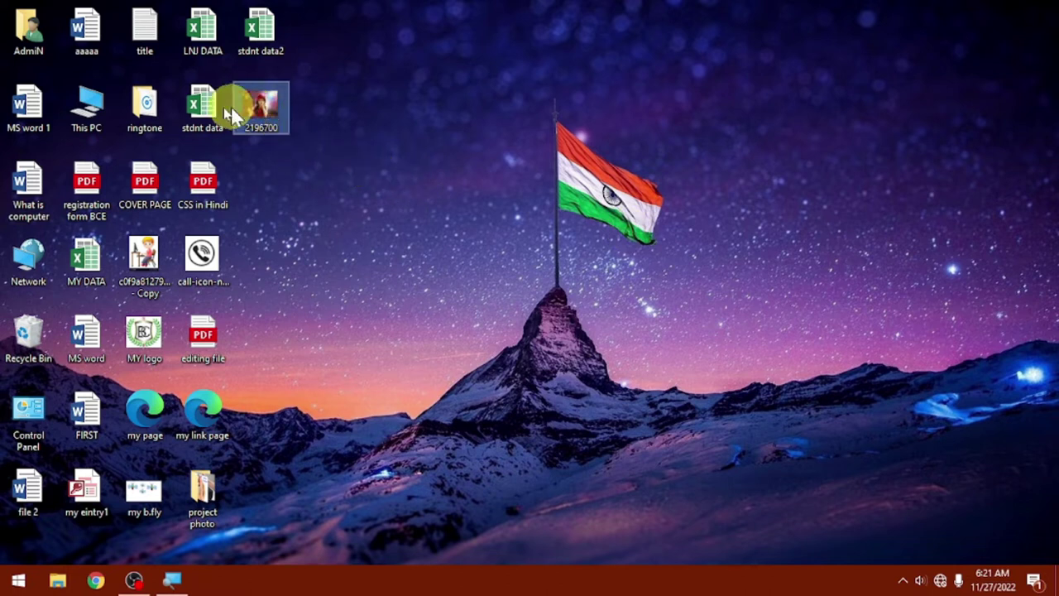
right_click(421, 152)
mouse_move(451, 165)
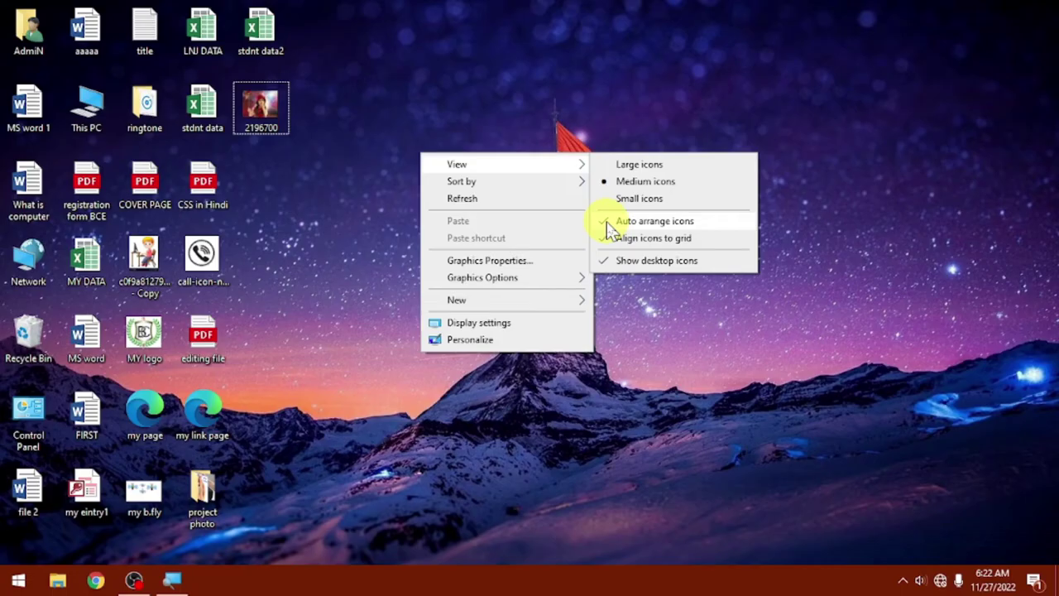
left_click(607, 223)
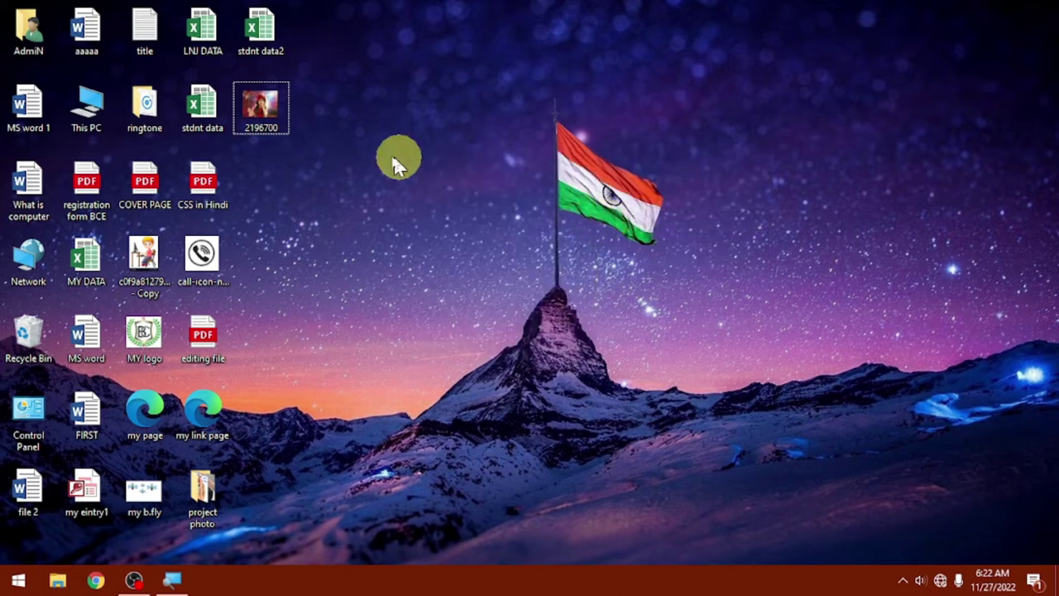
Move the 2196700 picture, the call icon picture and the block of files from registration form BCE to MY DATA across the empty desktop area
left_click_drag(263, 122, 785, 199)
left_click_drag(221, 246, 873, 273)
left_click_drag(389, 157, 714, 401)
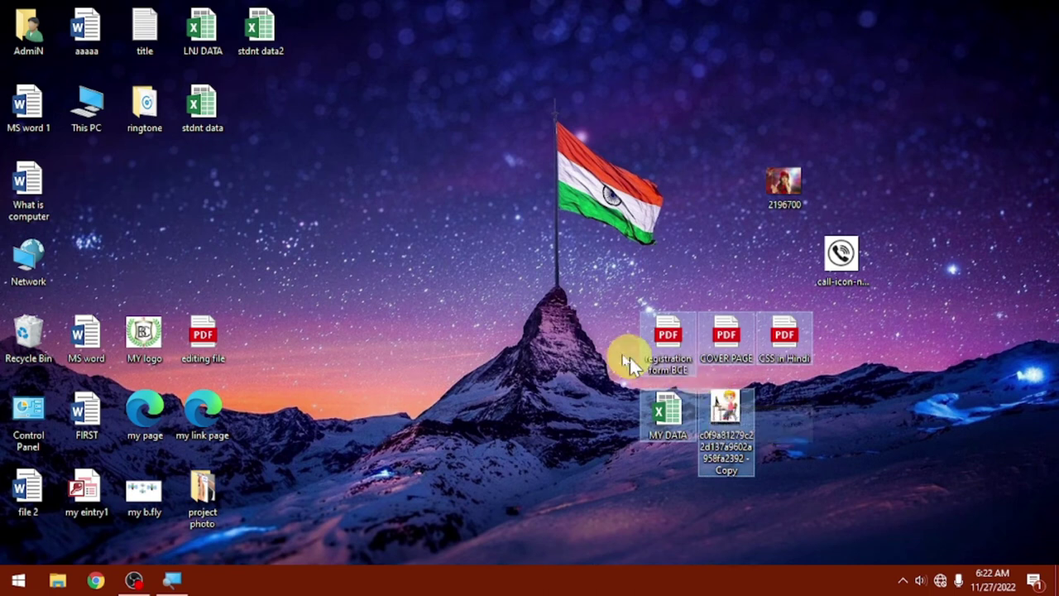
Move the editing file PDF to the free grid slot beside Network, shift it one slot up and bring it back down
left_click_drag(203, 335, 95, 265)
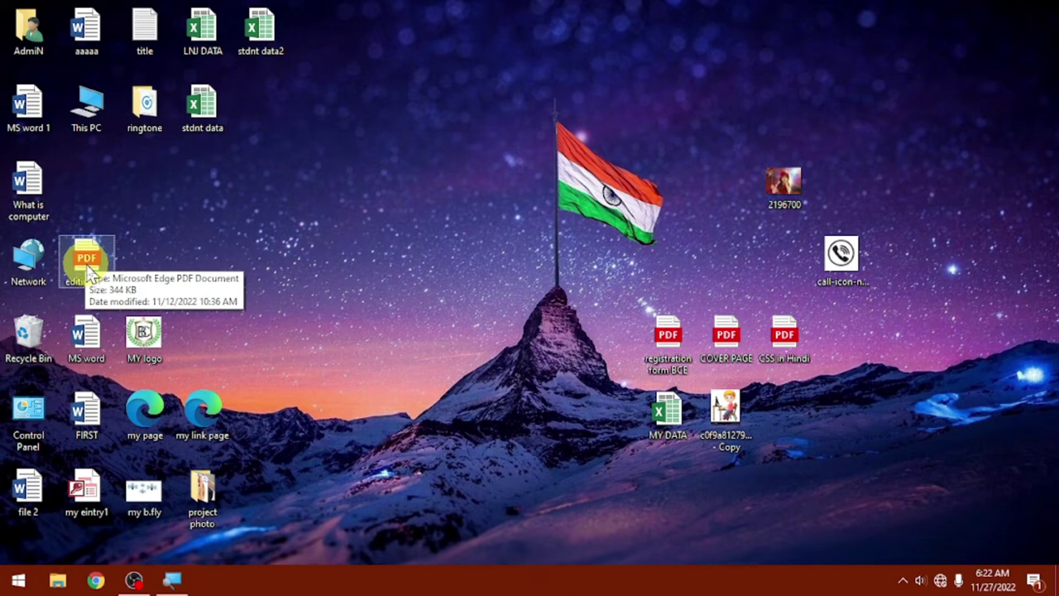
left_click(81, 208)
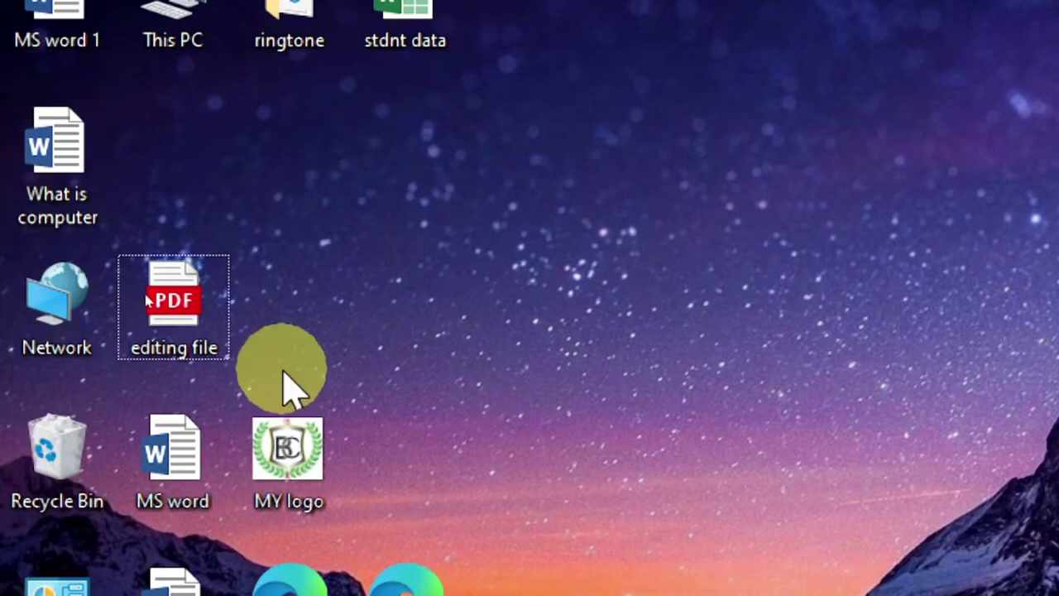
left_click_drag(146, 335, 149, 201)
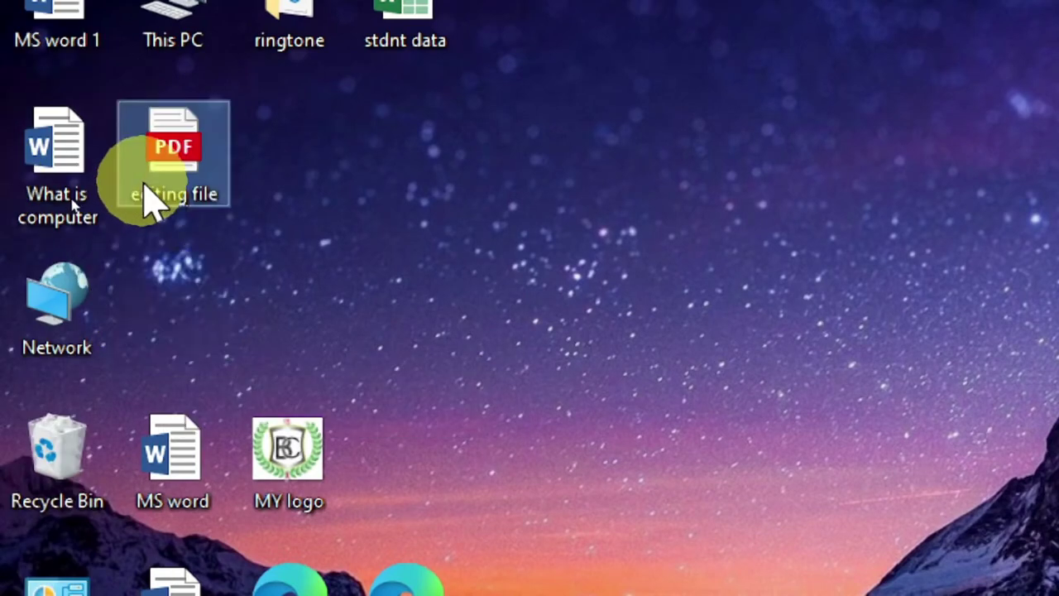
left_click_drag(180, 155, 186, 252)
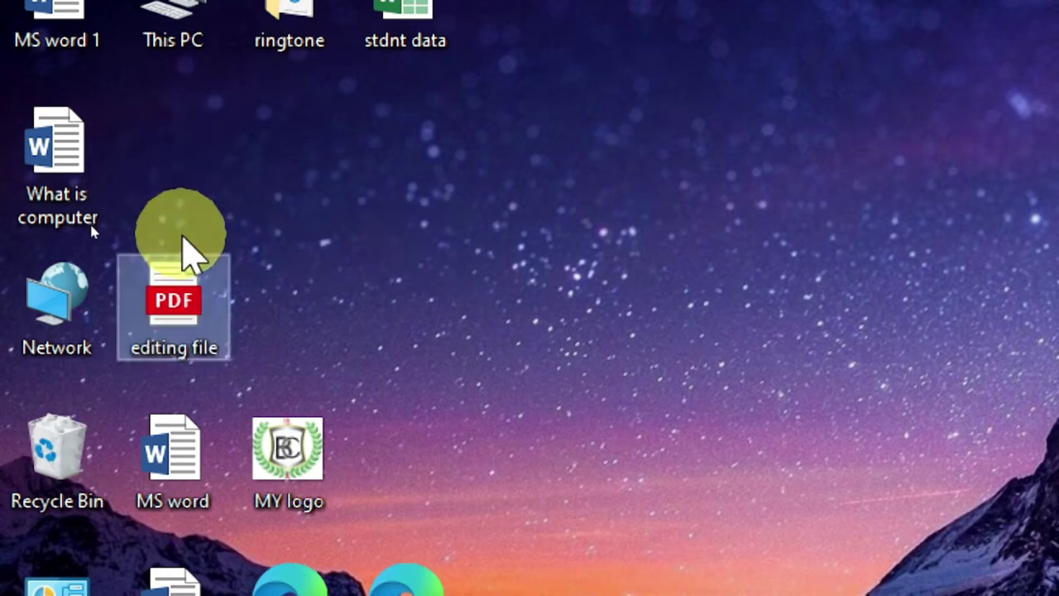
left_click_drag(163, 312, 150, 263)
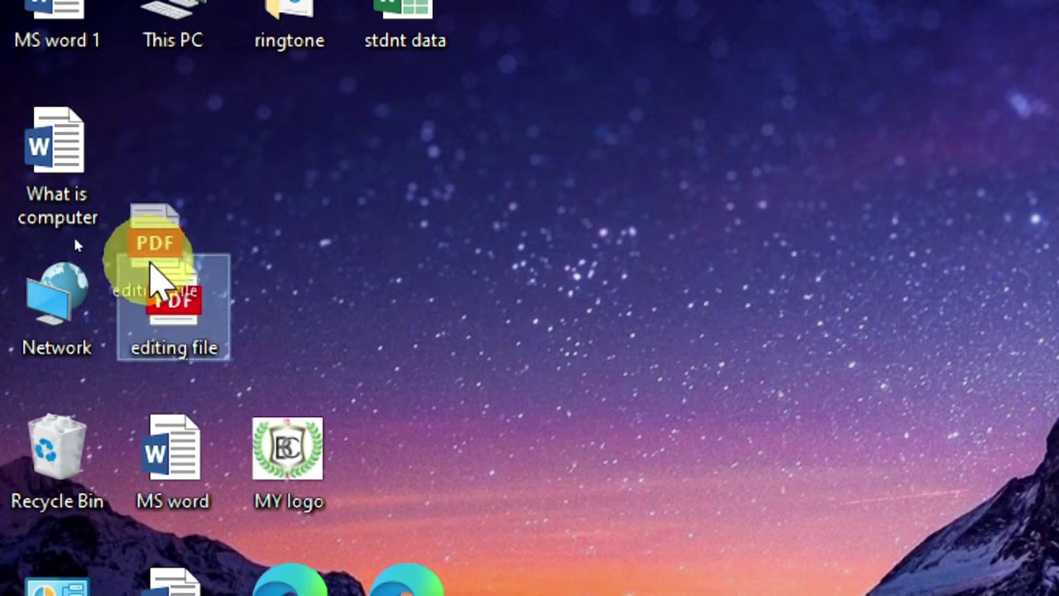
left_click_drag(150, 263, 184, 264)
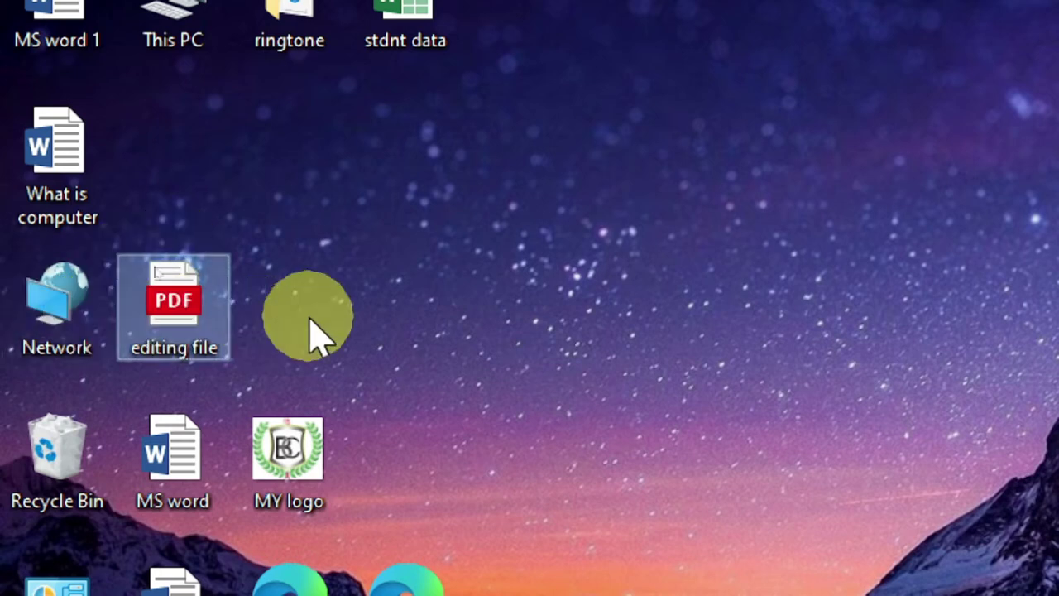
left_click_drag(176, 315, 344, 203)
Turn off alignment of the desktop icons to the grid
right_click(338, 187)
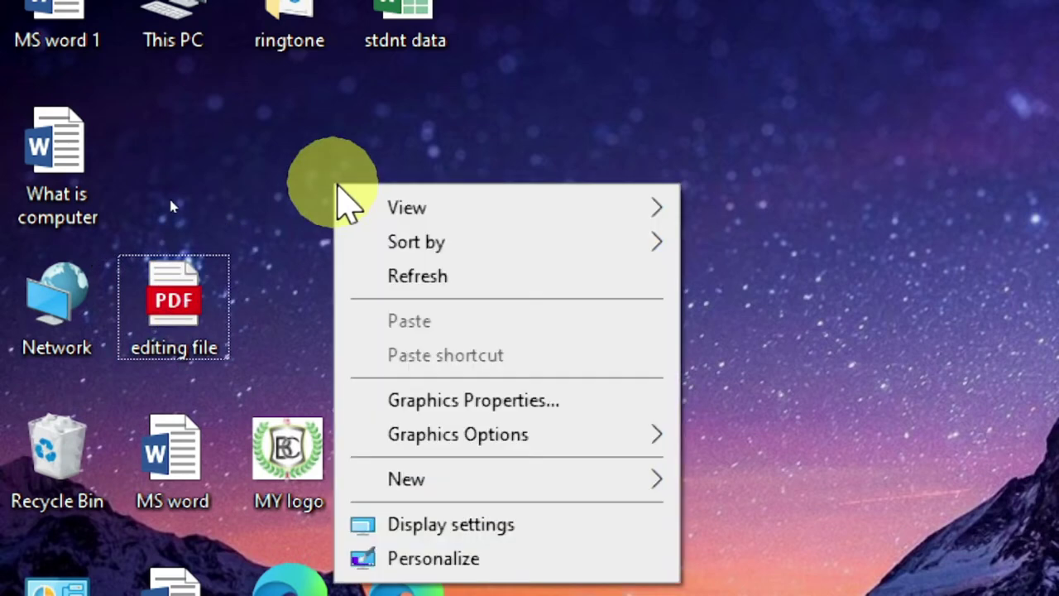
mouse_move(409, 211)
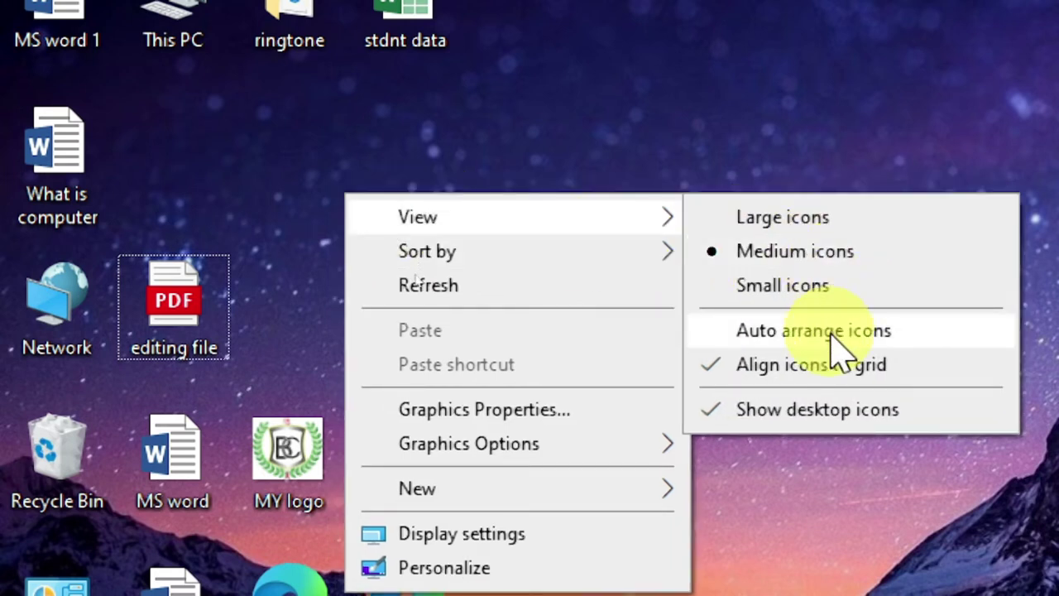
left_click(725, 366)
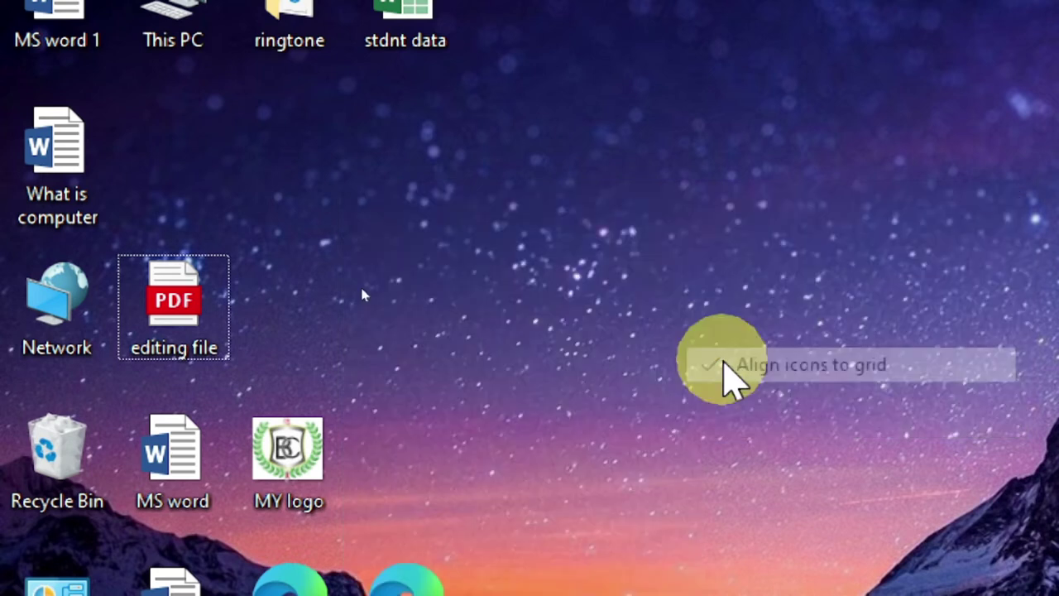
Place the editing file PDF freely between the What is computer and Network icons so that it overlaps them
left_click(168, 294)
left_click_drag(168, 294, 47, 250)
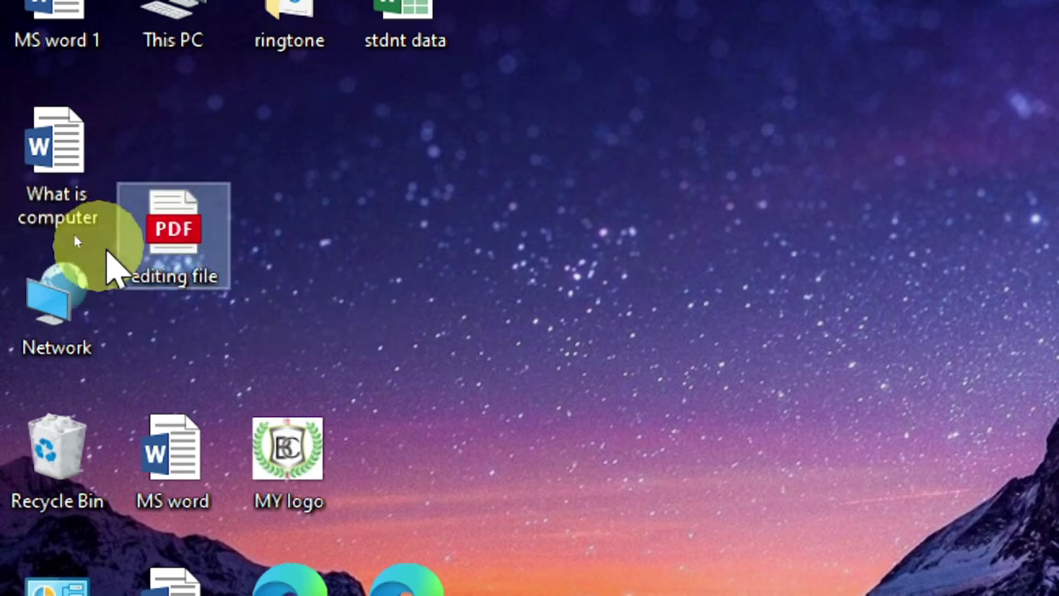
left_click_drag(187, 237, 107, 235)
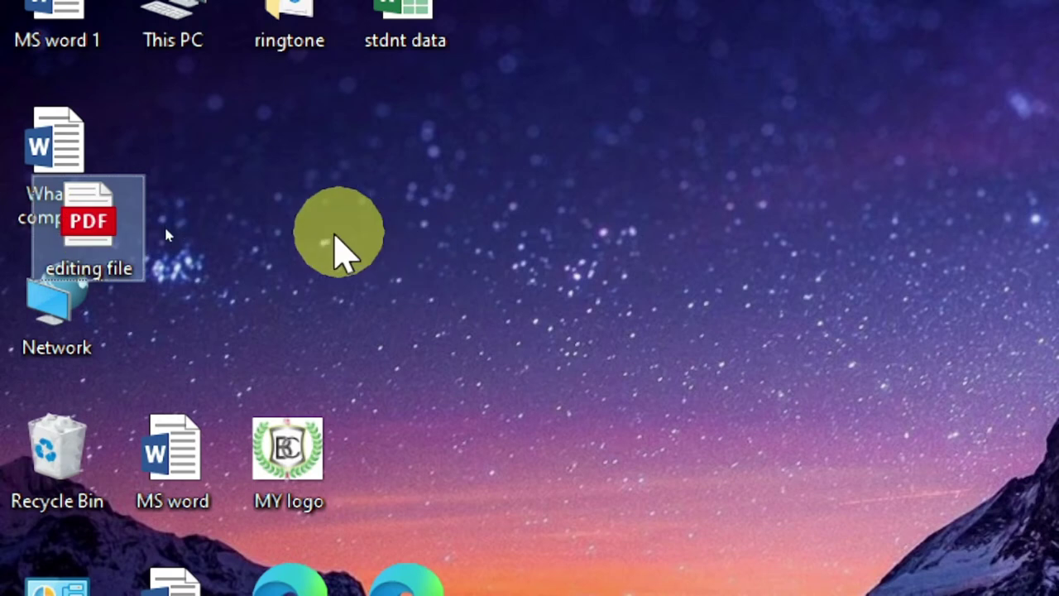
right_click(298, 228)
mouse_move(385, 257)
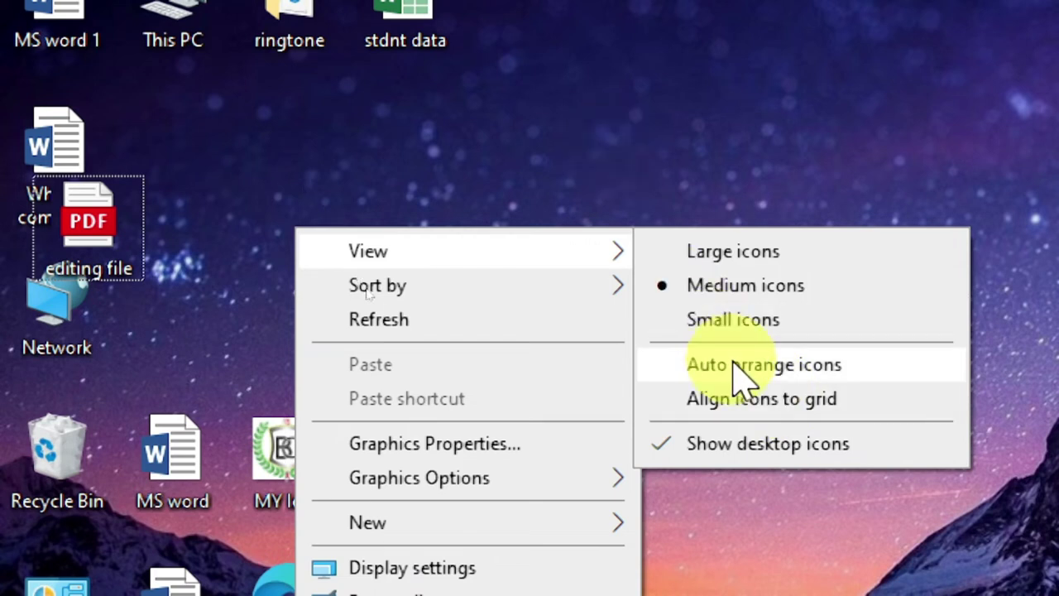
left_click(641, 153)
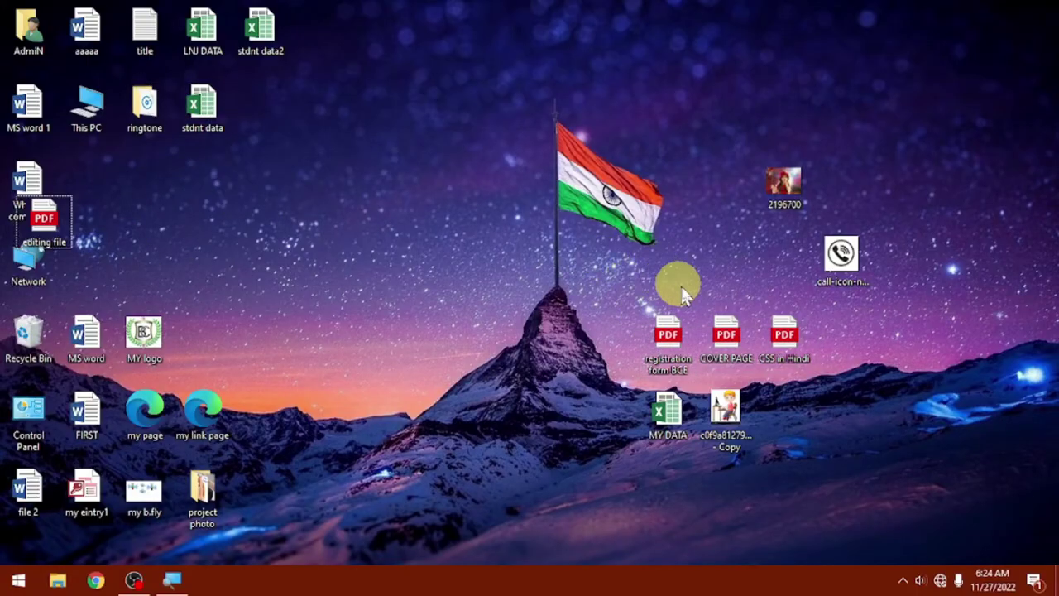
Move the 2196700 picture just below stdnt data, and shift the block of icons around MS word to the middle of the desktop
left_click(770, 198)
left_click_drag(769, 198, 219, 193)
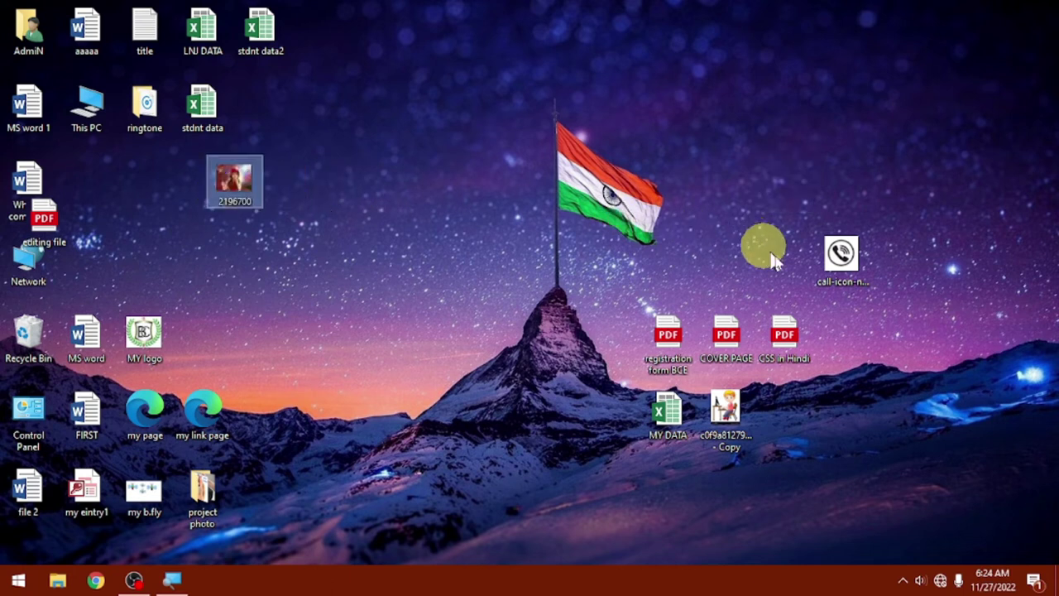
left_click_drag(384, 207, 16, 518)
left_click_drag(111, 347, 571, 349)
left_click(445, 295)
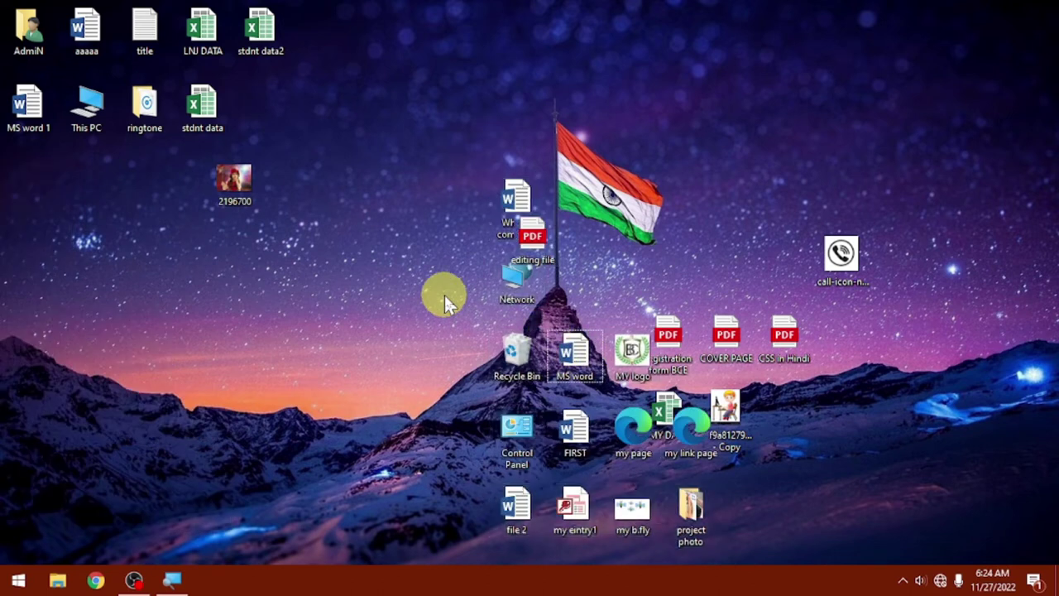
Turn on automatic arrangement of the desktop icons
right_click(347, 232)
mouse_move(379, 252)
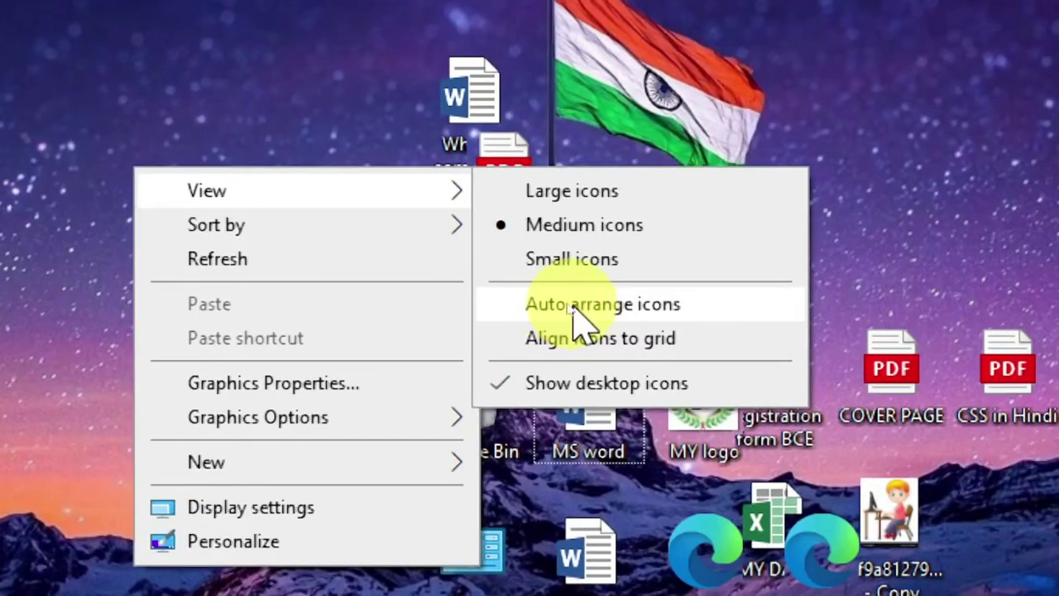
left_click(571, 311)
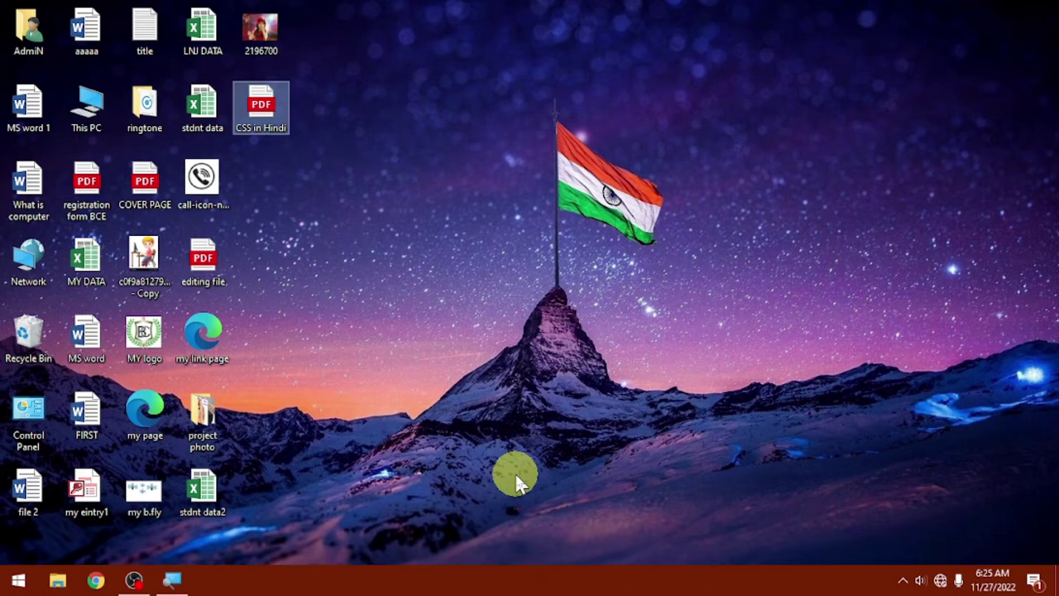
Hide all the icons on the desktop
right_click(395, 287)
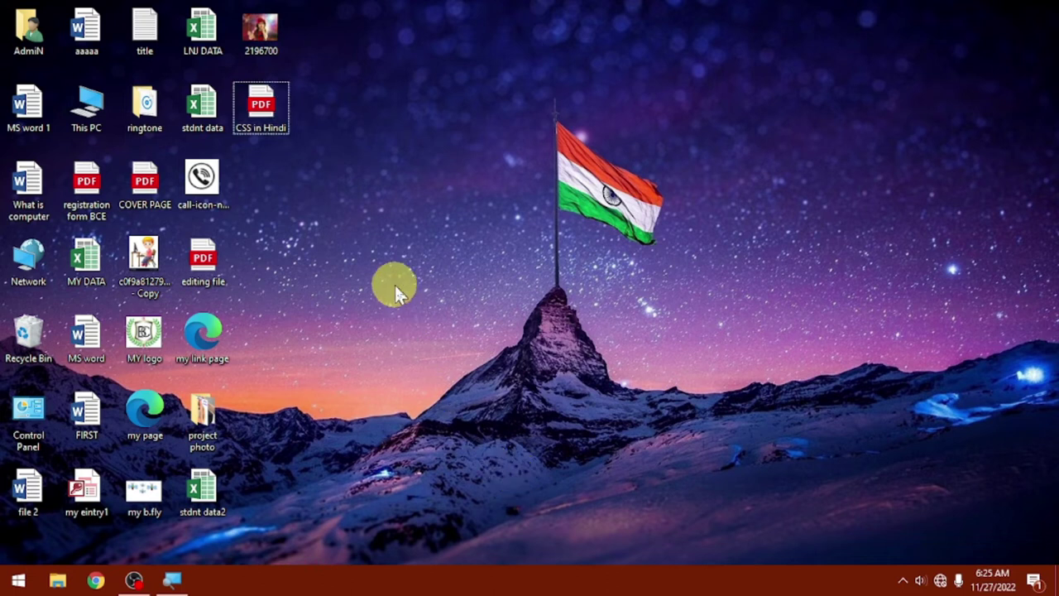
mouse_move(427, 303)
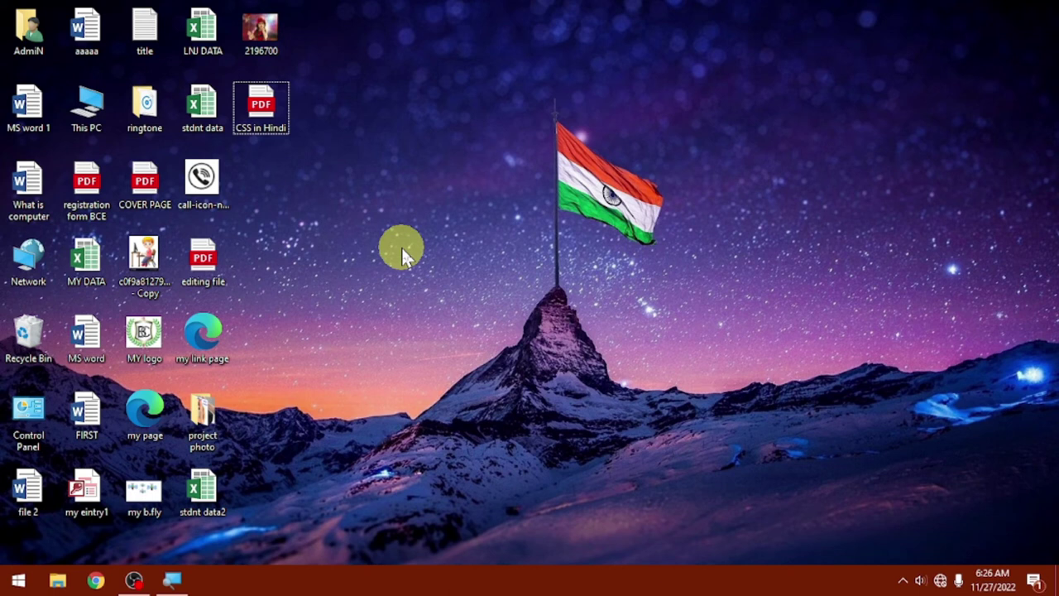
right_click(402, 249)
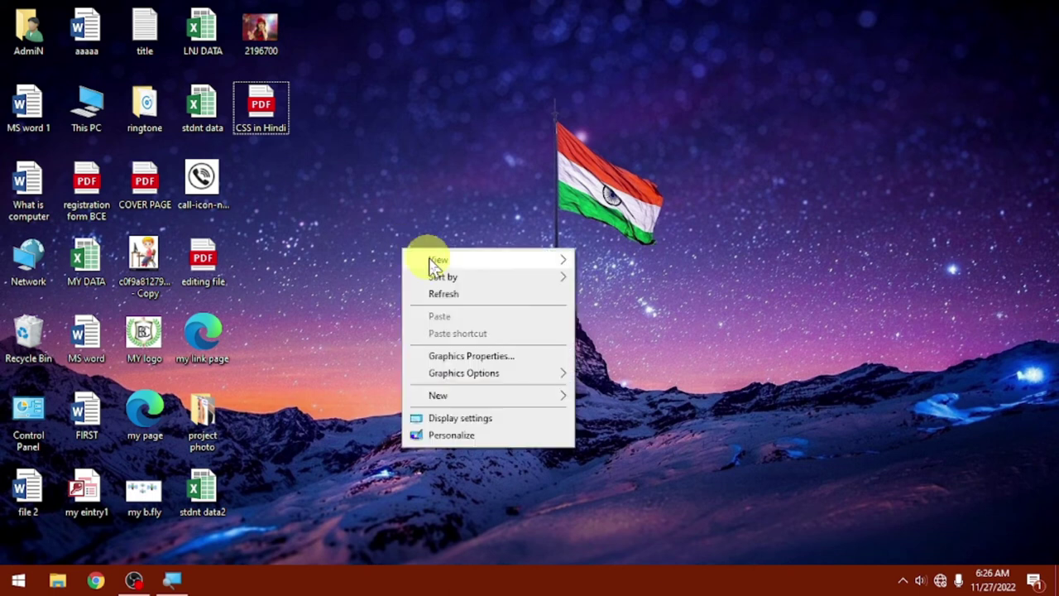
mouse_move(431, 260)
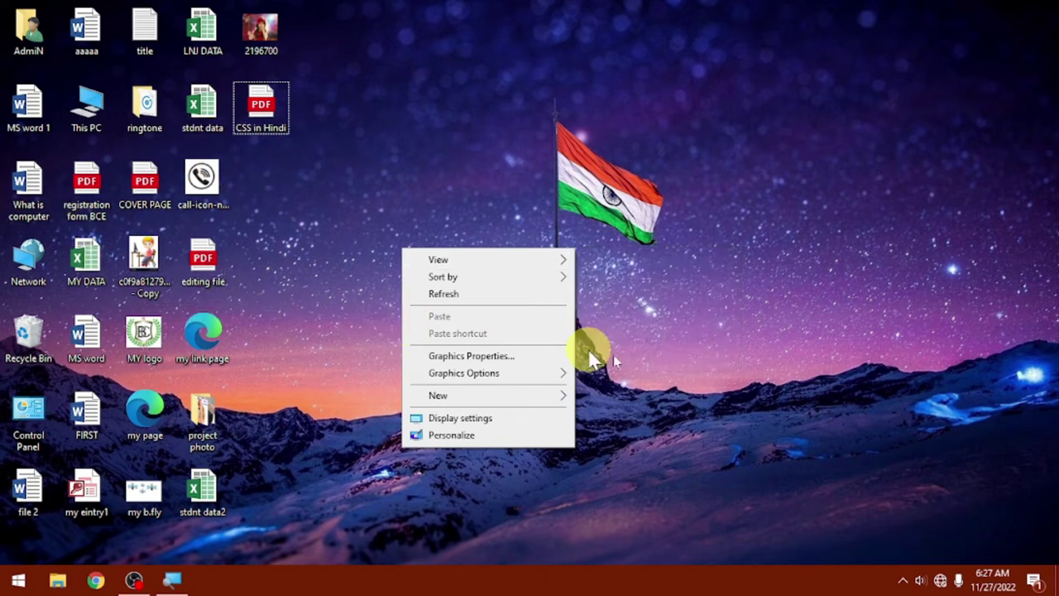
mouse_move(466, 265)
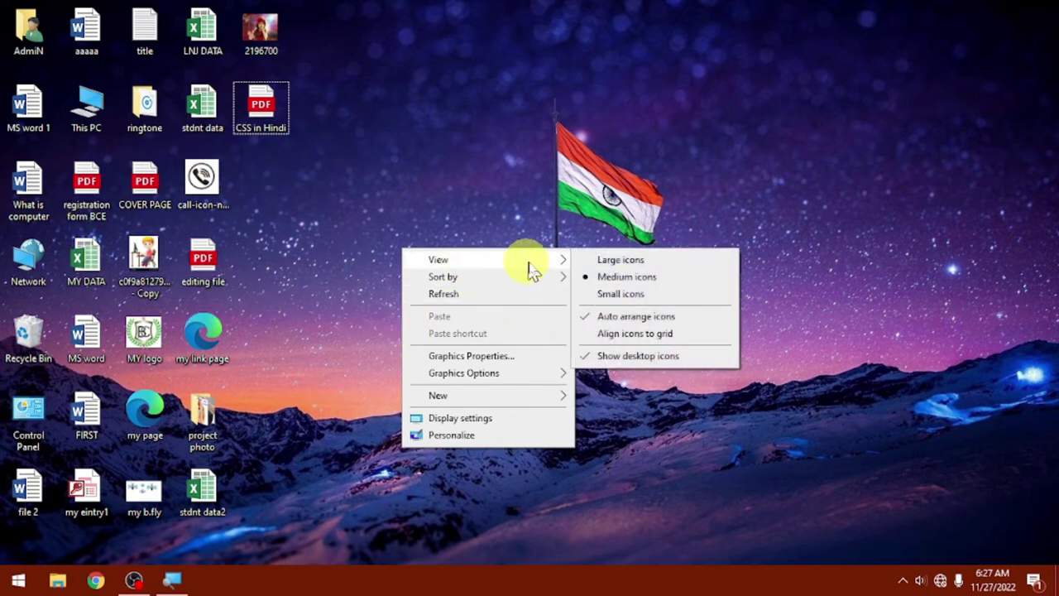
left_click(629, 356)
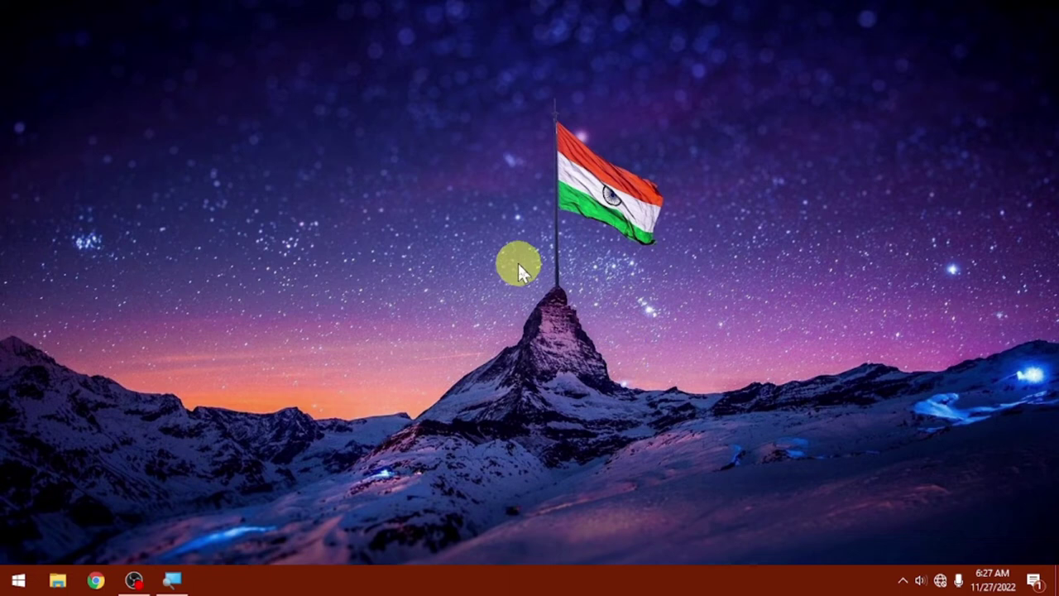
Show the desktop icons again
right_click(501, 235)
mouse_move(521, 240)
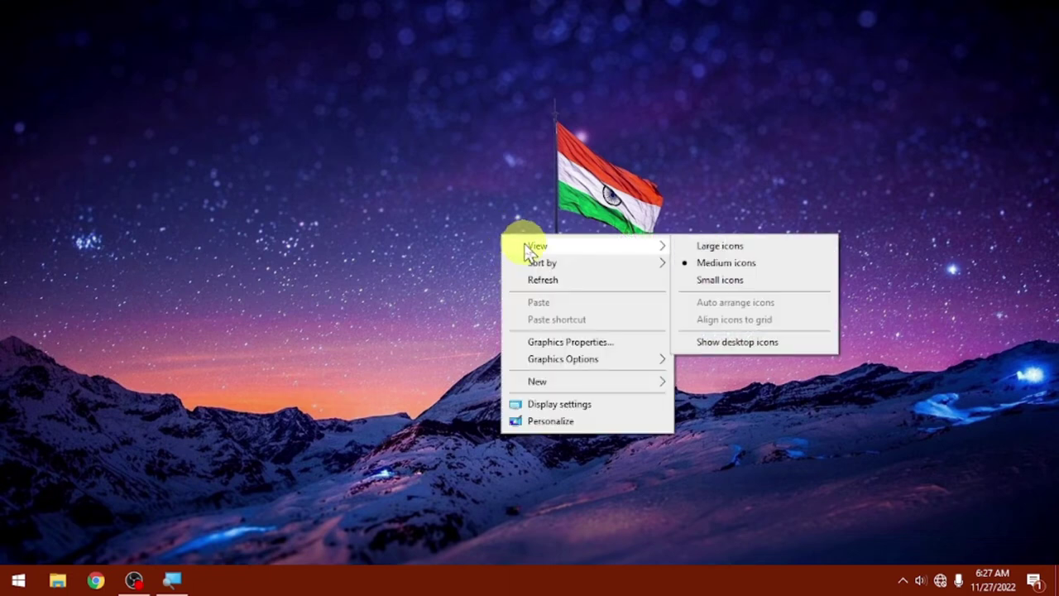
left_click(703, 344)
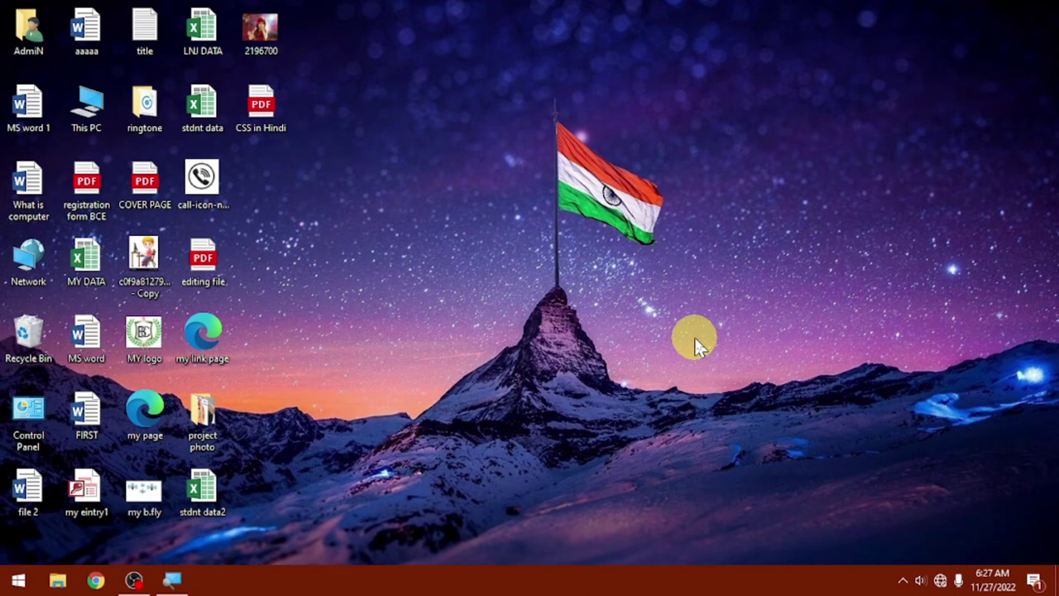
Sort the desktop icons by name in descending order
right_click(475, 236)
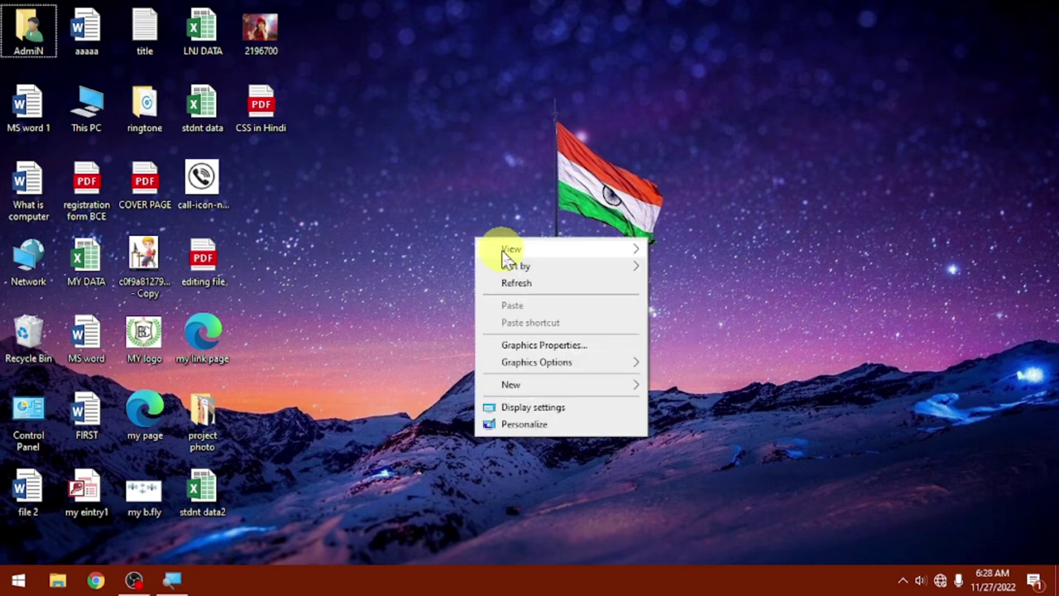
mouse_move(504, 251)
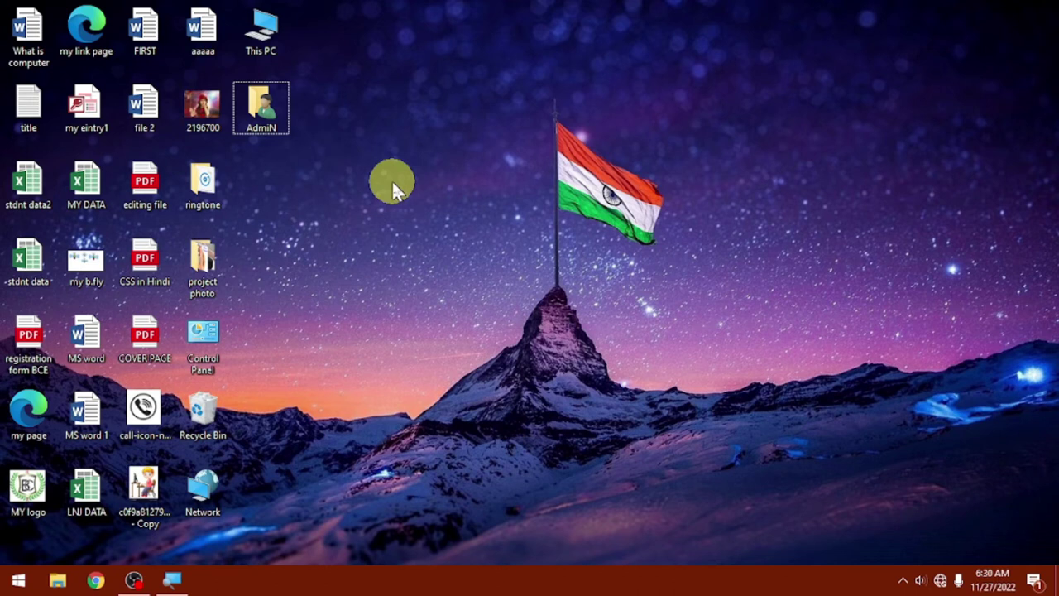
Refresh the desktop four times in a row
right_click(385, 178)
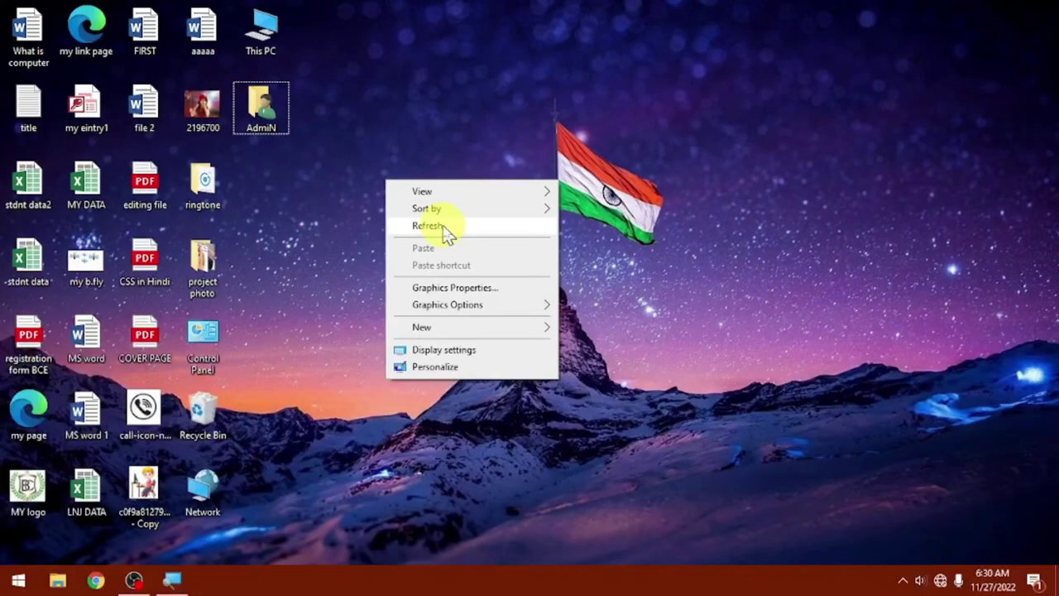
left_click(451, 231)
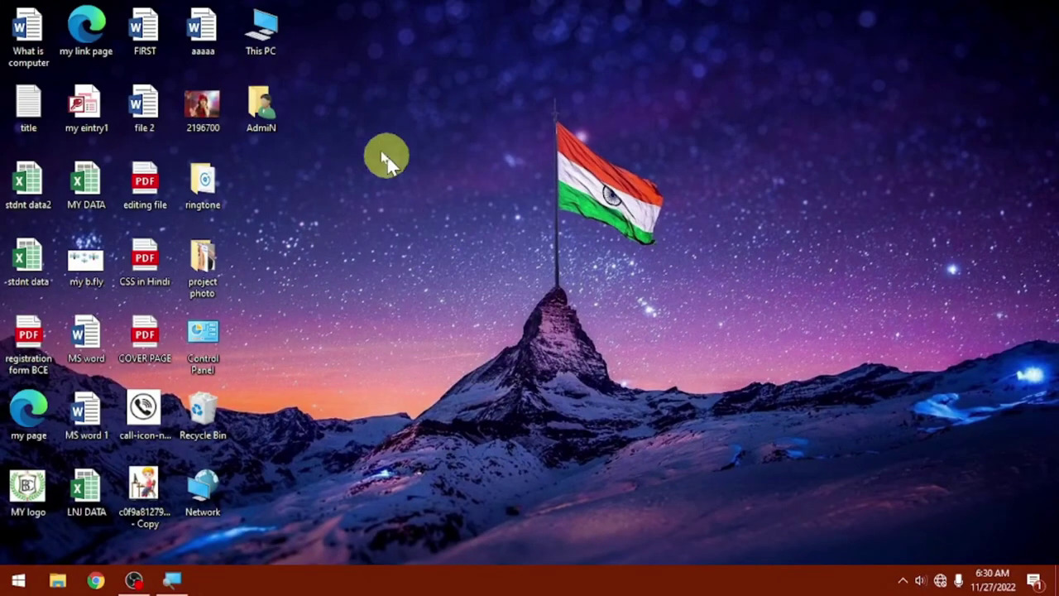
right_click(343, 249)
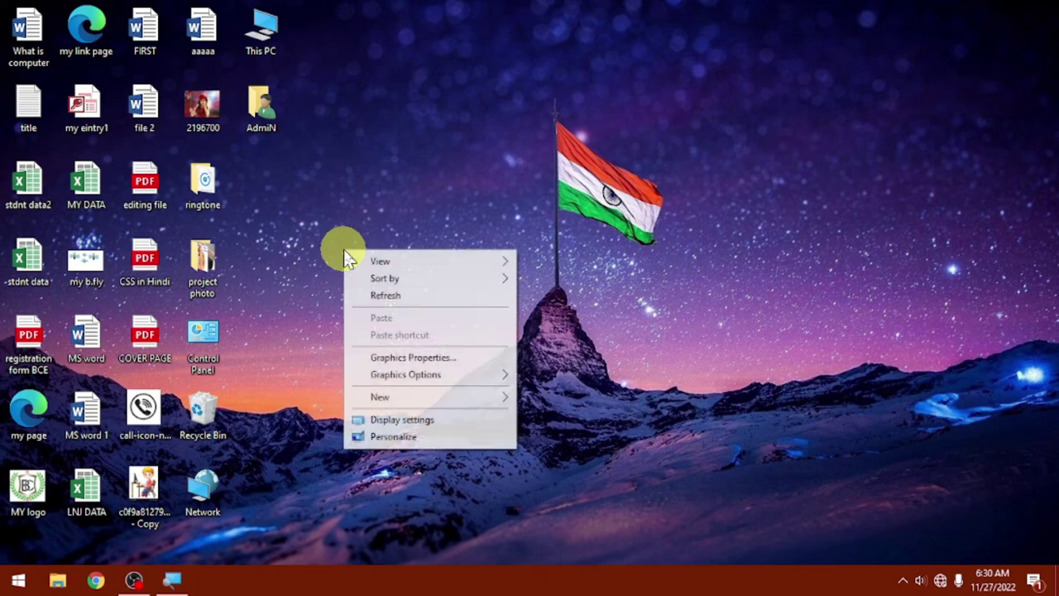
left_click(387, 298)
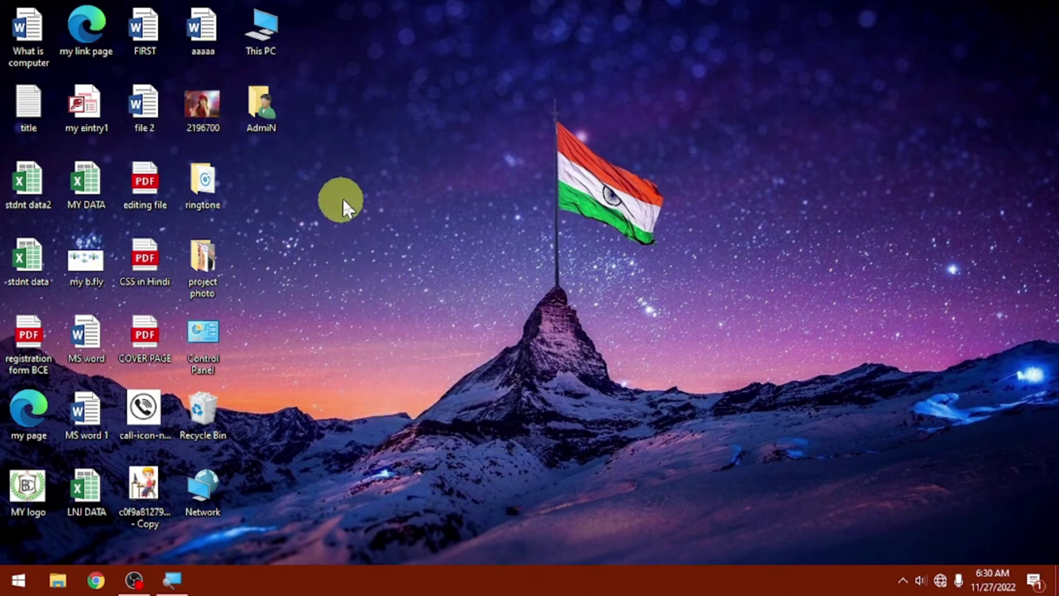
right_click(345, 172)
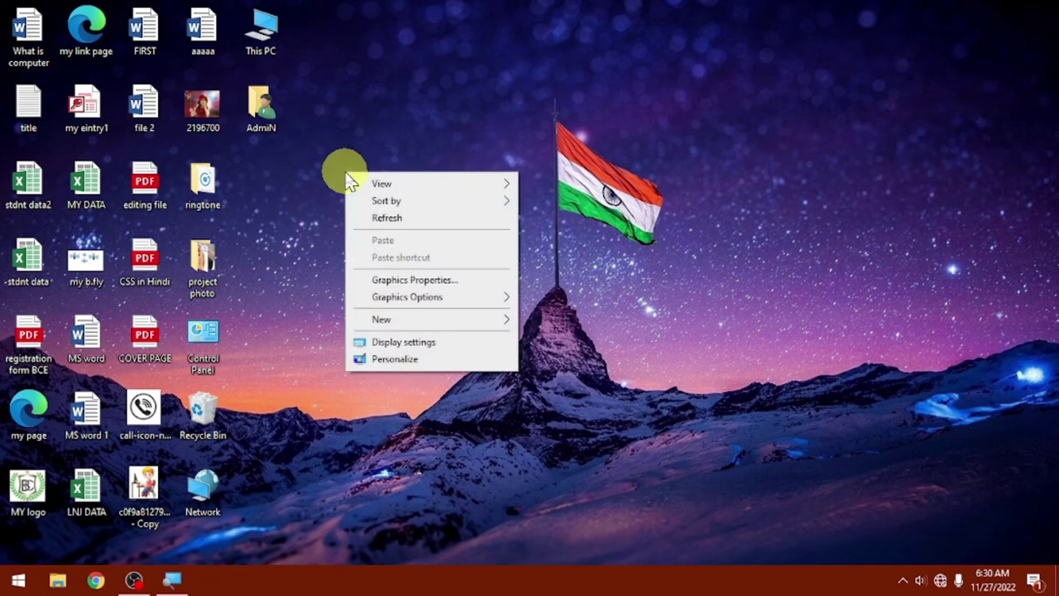
left_click(386, 218)
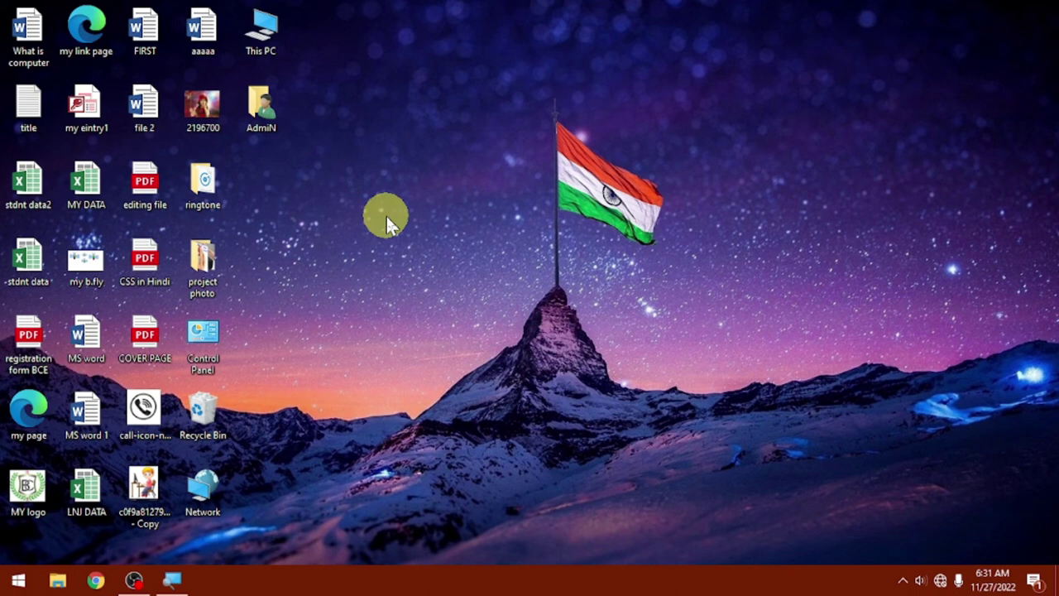
right_click(387, 217)
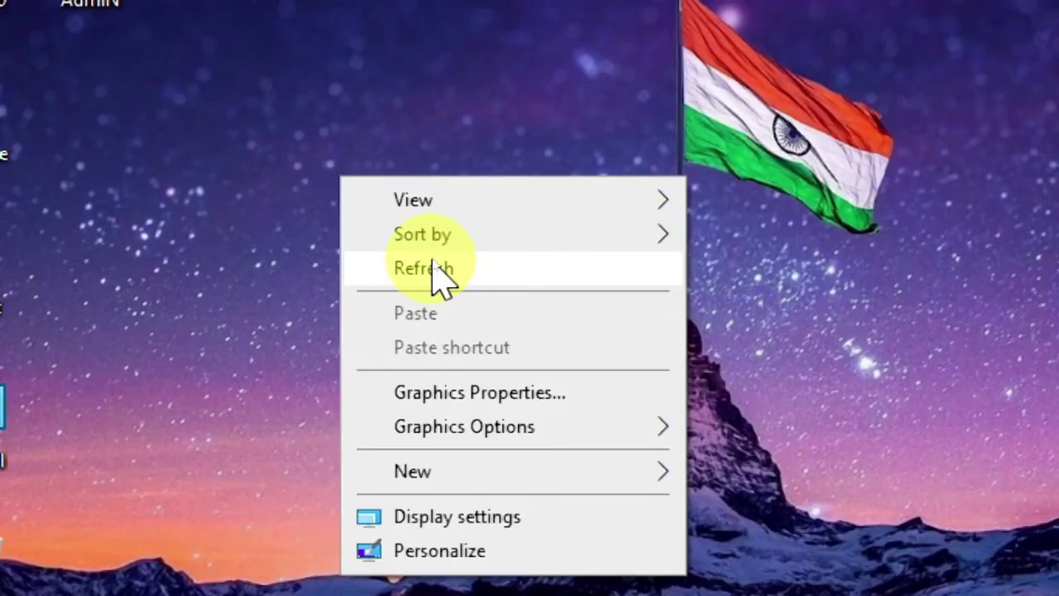
left_click(436, 276)
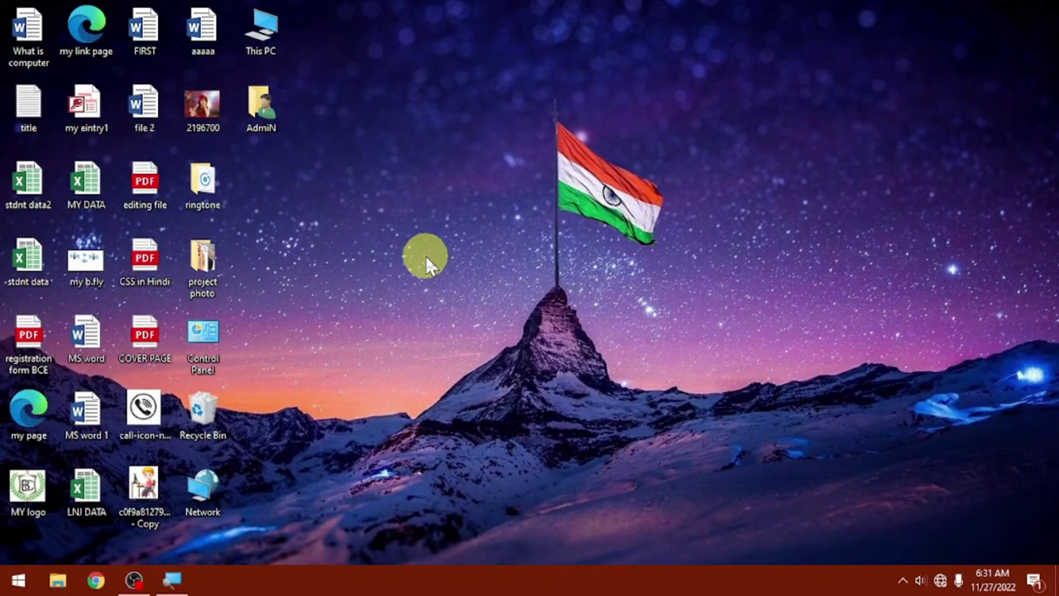
right_click(426, 238)
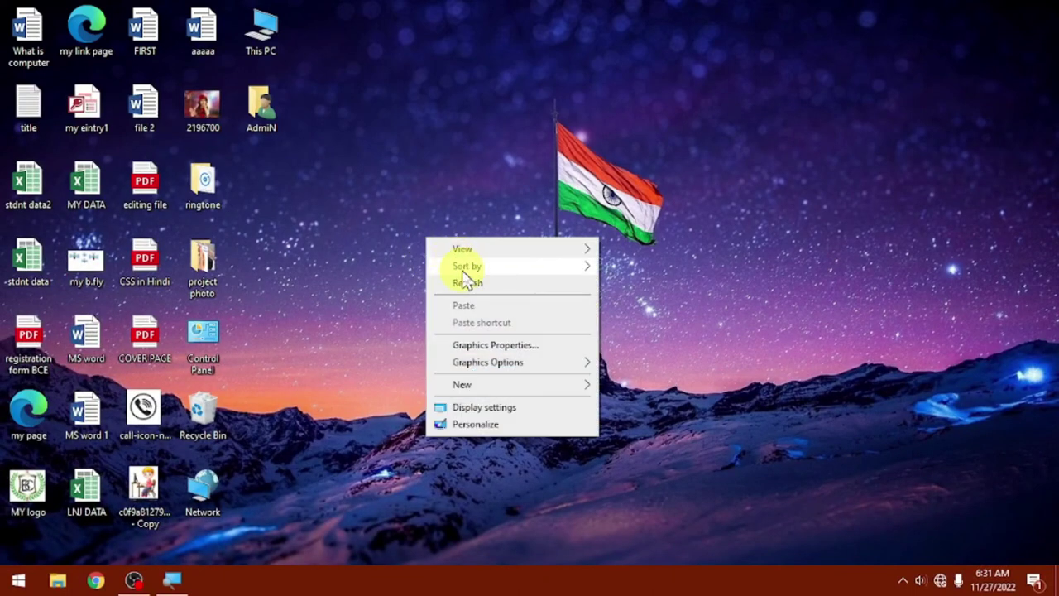
left_click(398, 281)
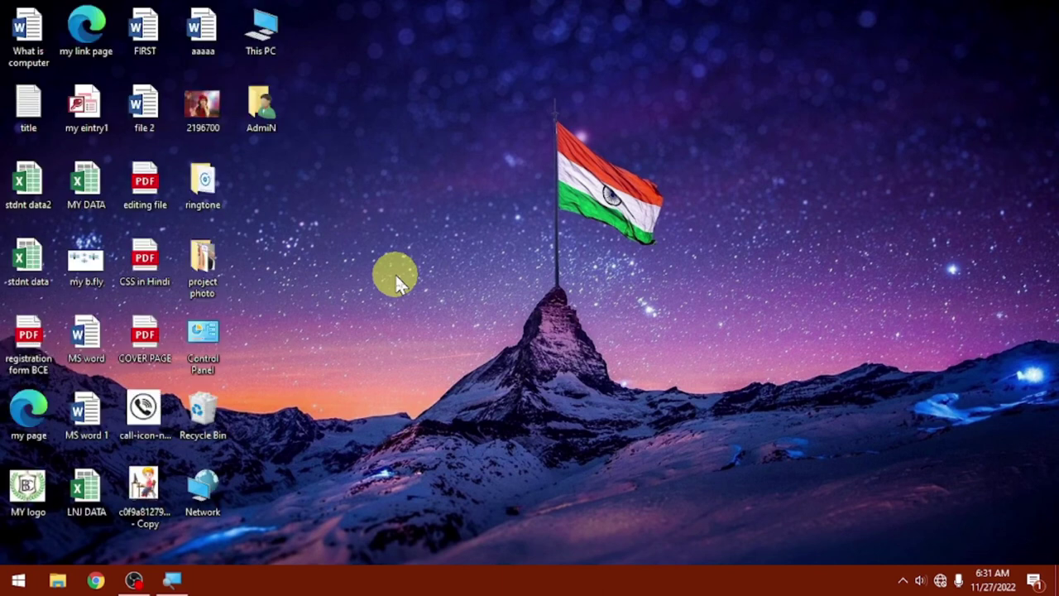
Refresh the desktop three times in quick succession, and once more from the desktop's own commands
key("F5")
key("F5")
key("F5")
right_click(398, 282)
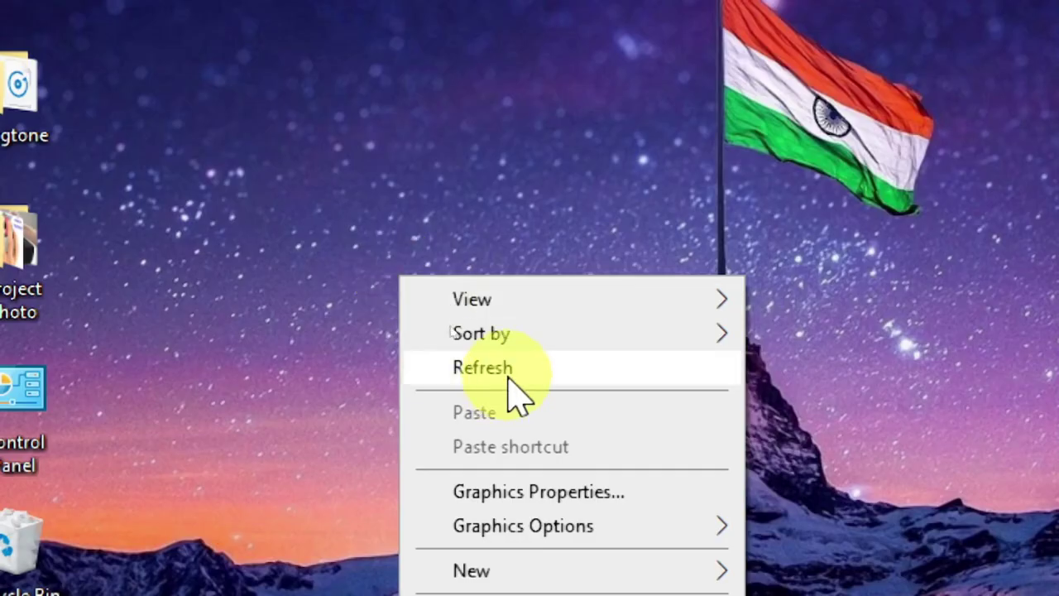
left_click(509, 379)
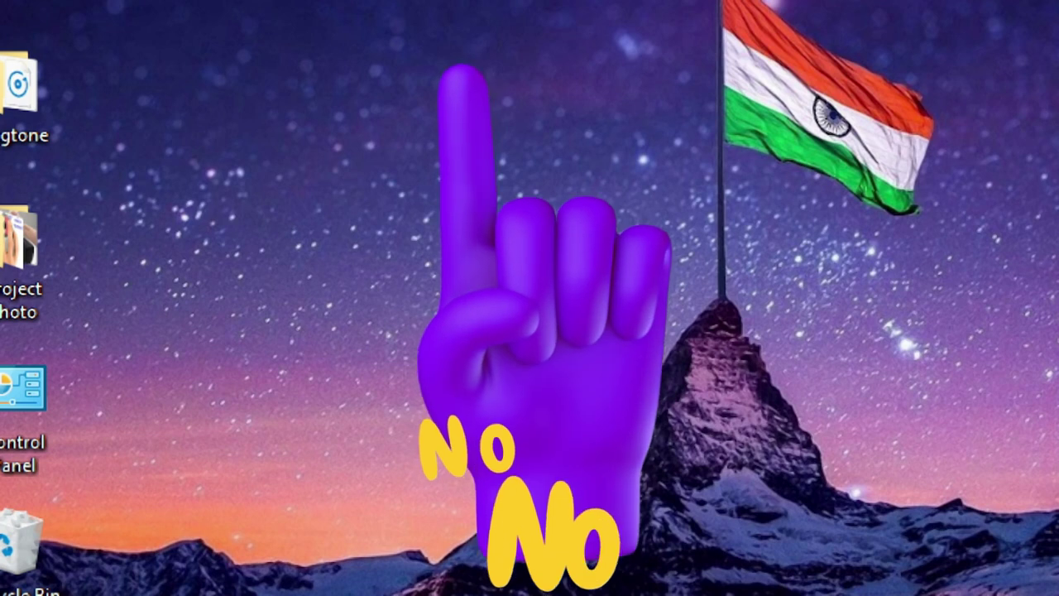